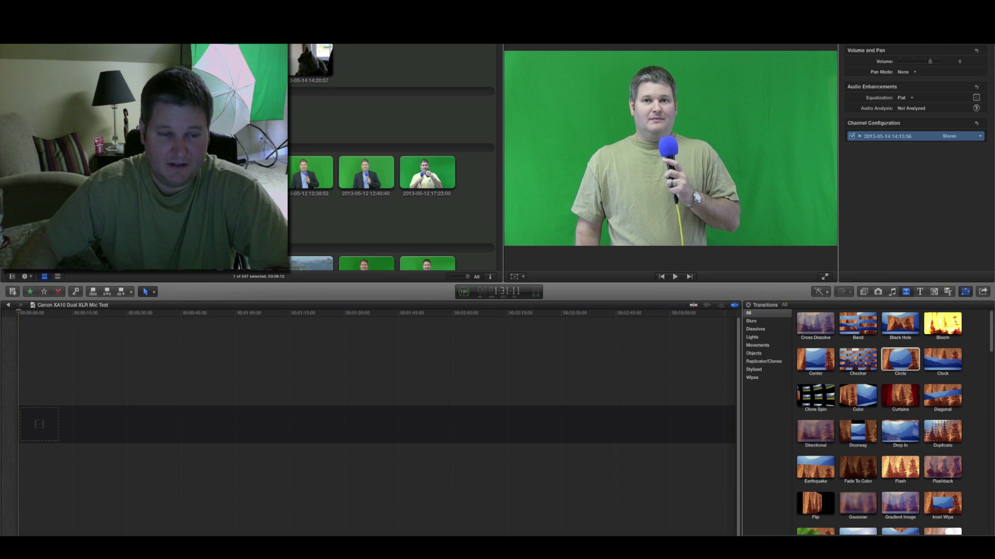
left_click_drag(238, 249, 218, 424)
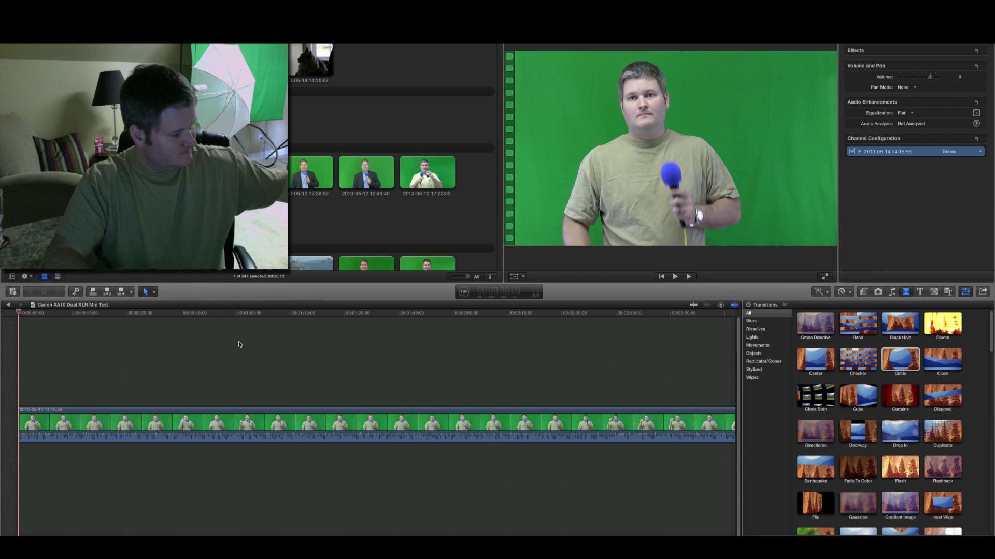
left_click(242, 426)
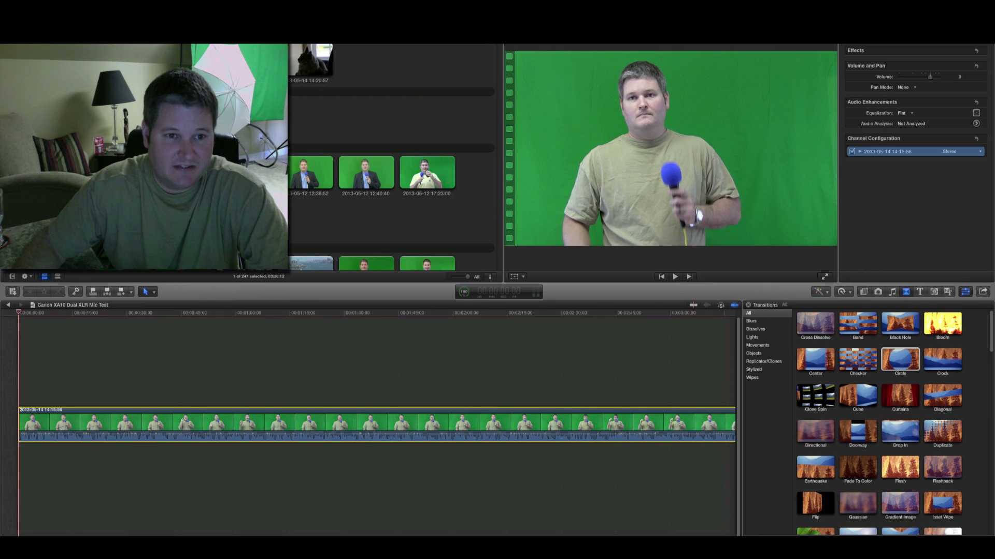
Step: Detach the clip's audio with Control-Shift-S and select the new audio clip
key("ctrl+shift+s")
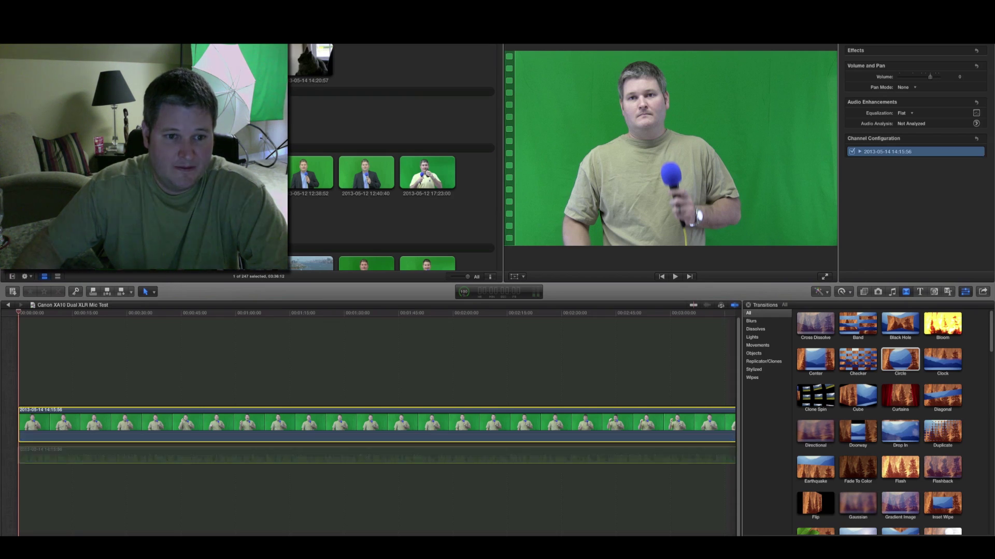
left_click(203, 520)
left_click(202, 520)
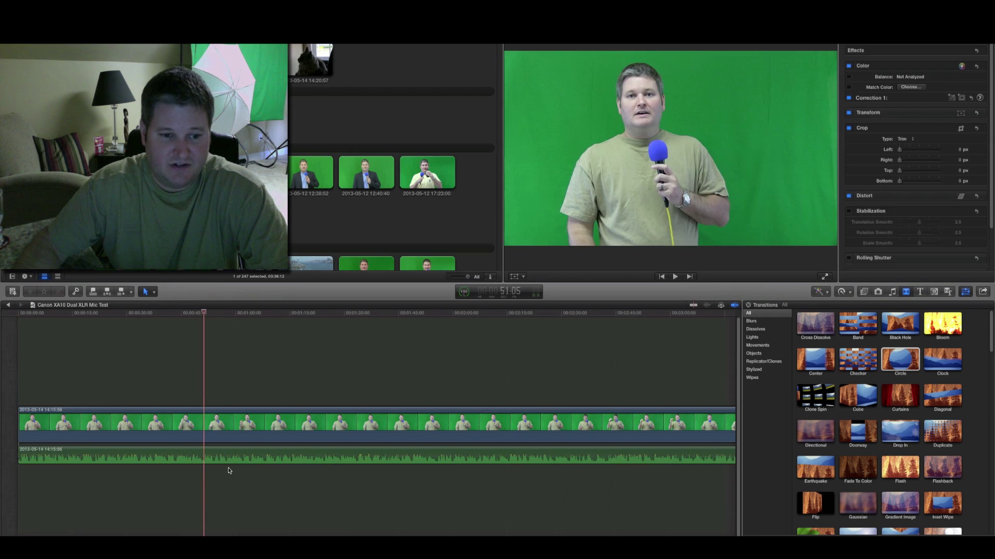
left_click(235, 452)
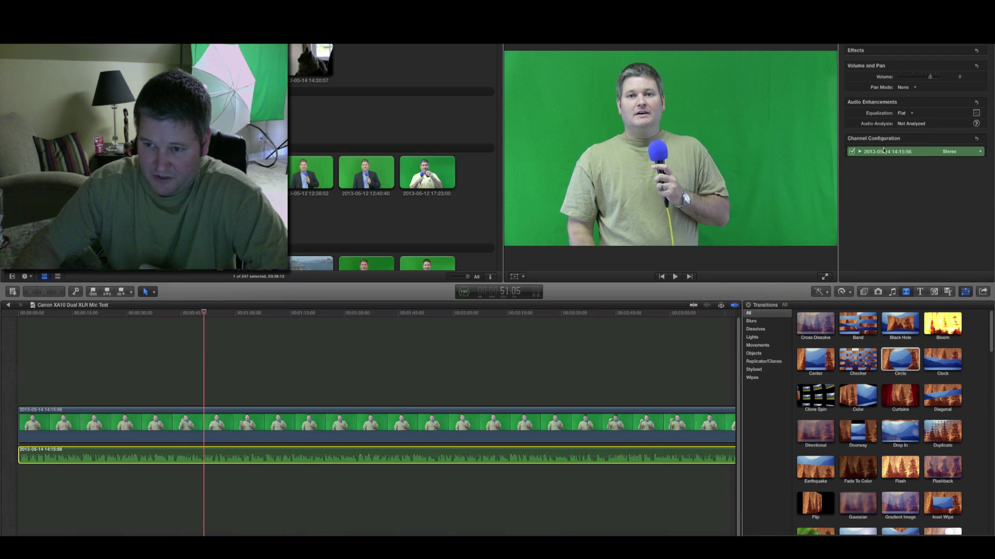
Step: Set the audio Channel Configuration to Dual Mono and show the mono 1 and mono 2 channels
left_click(976, 154)
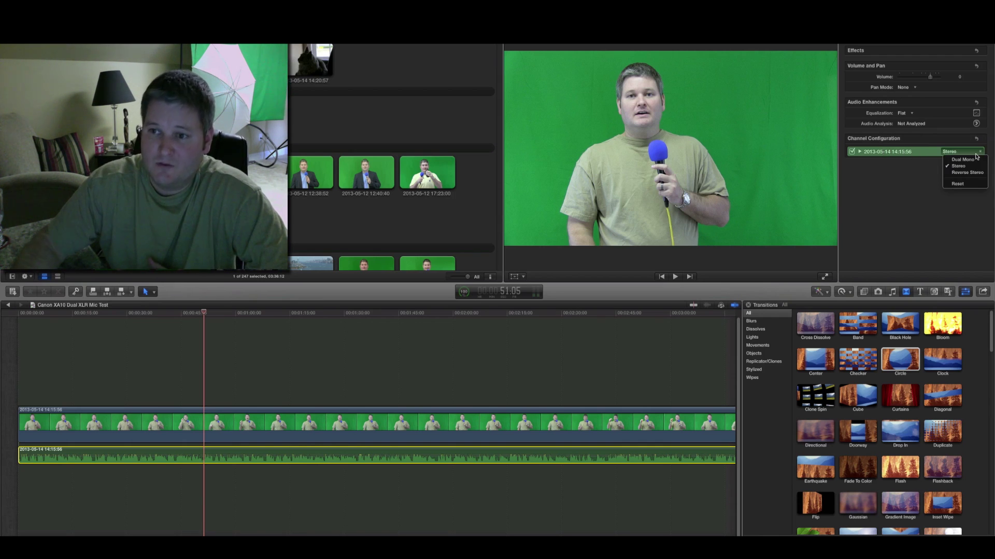
left_click(962, 160)
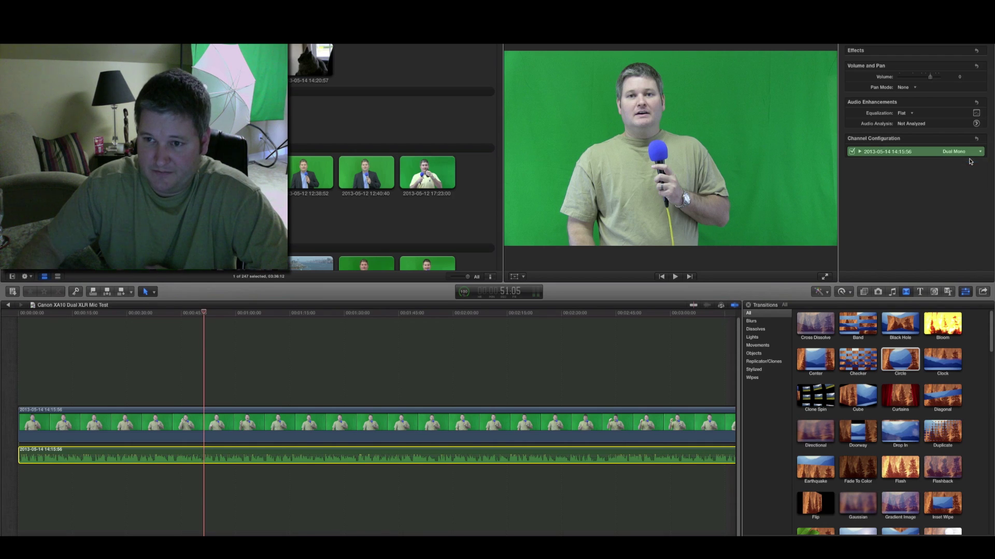
left_click(860, 153)
left_click(876, 166)
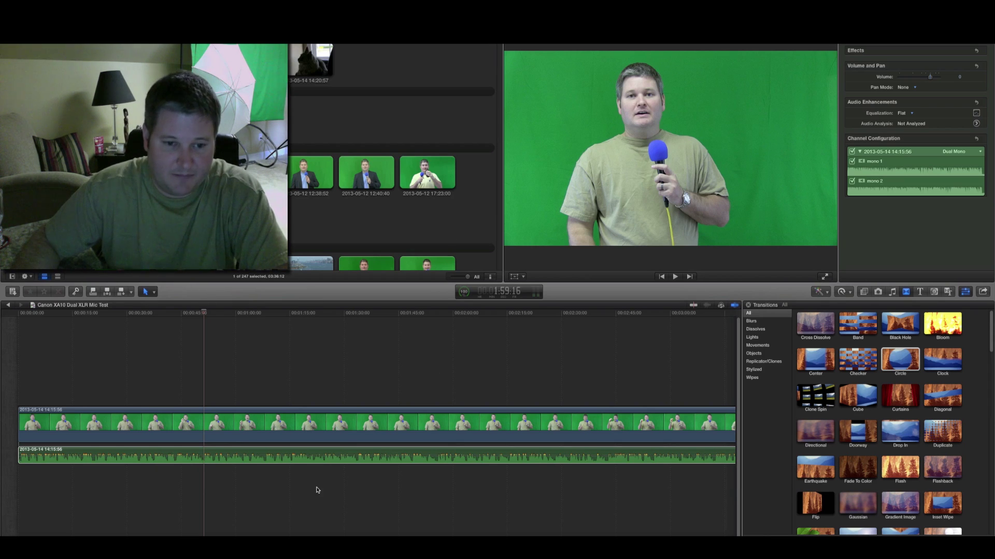
Step: Use Expand Audio Components on the detached audio, then select the mono 1 lane
left_click(318, 455)
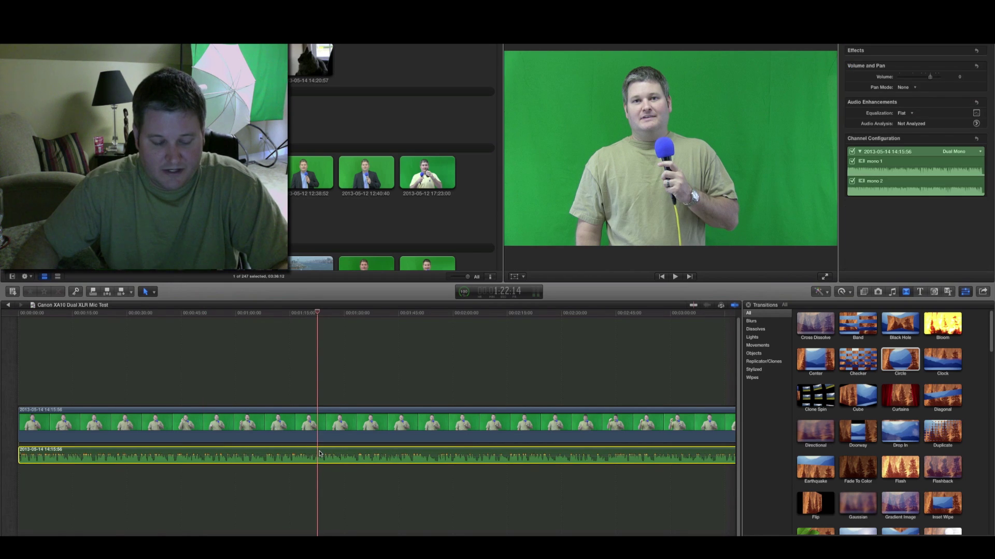
right_click(320, 455)
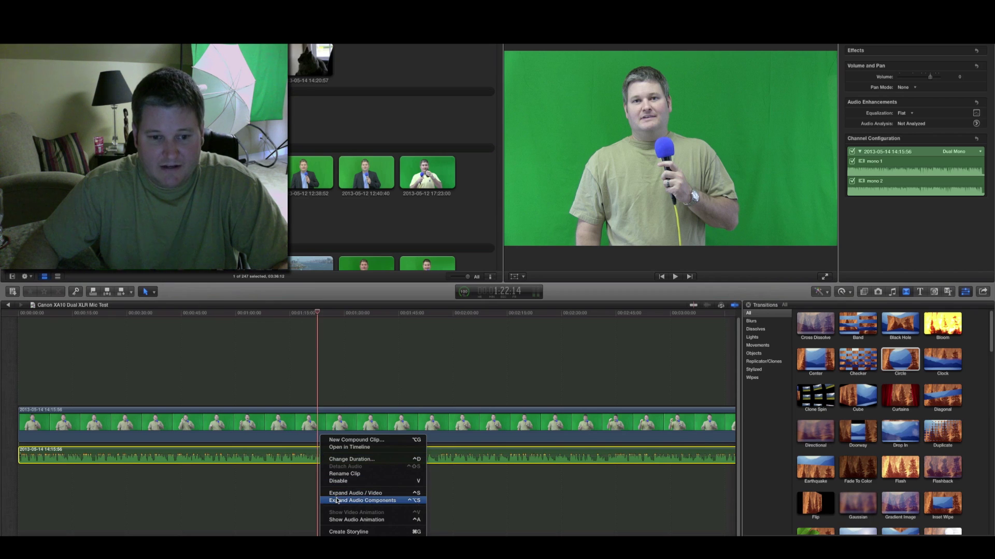
left_click(363, 501)
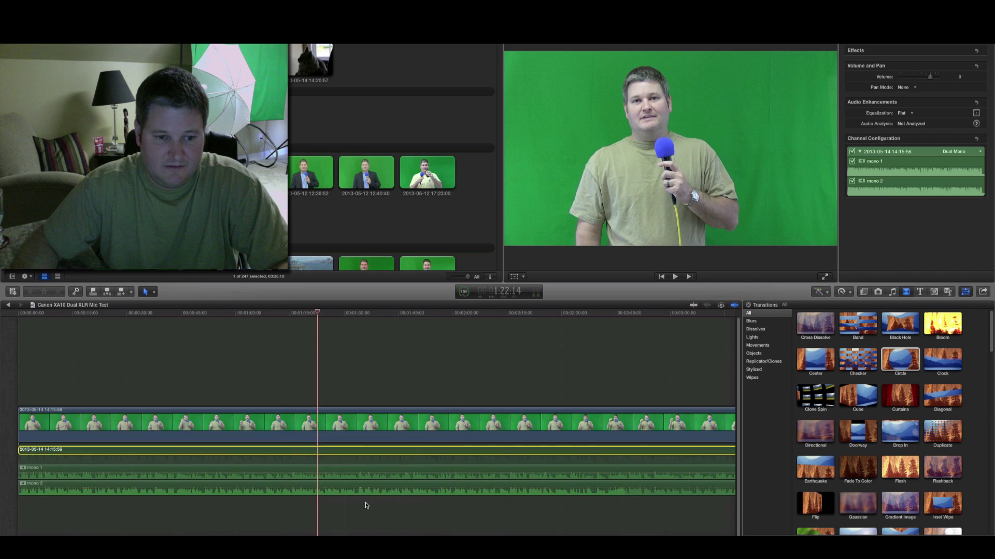
left_click(254, 511)
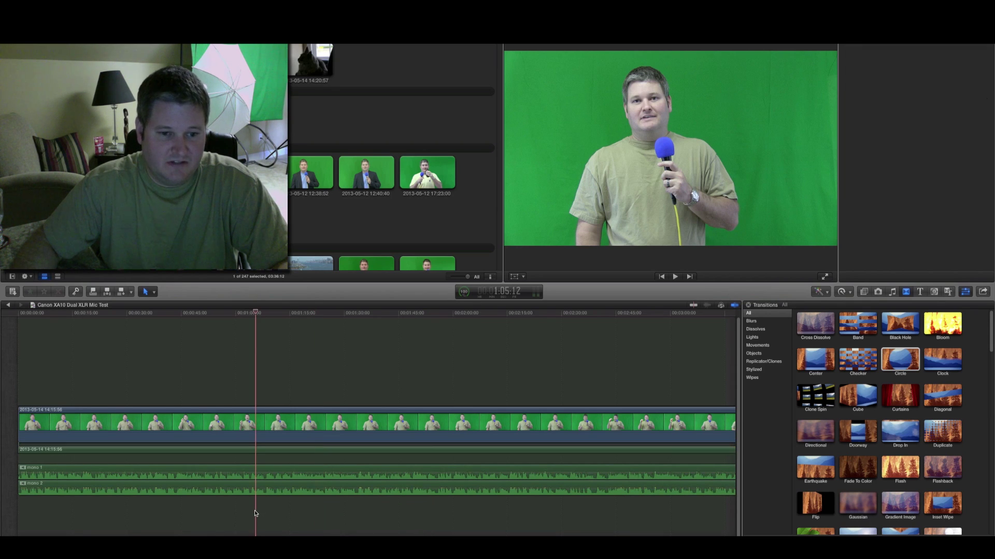
left_click(54, 470)
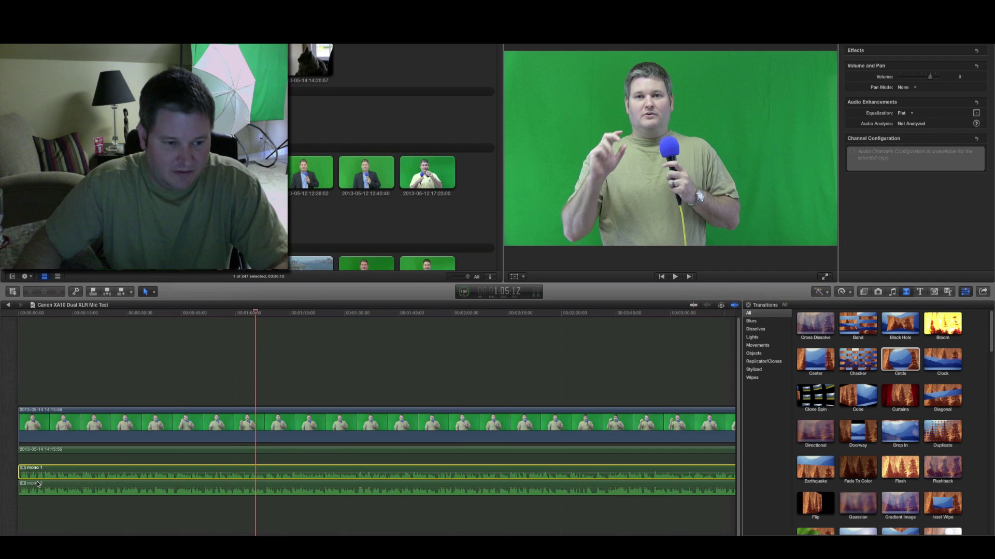
Step: Rename the mono 2 audio component to Rode VideoMic
left_click(37, 482)
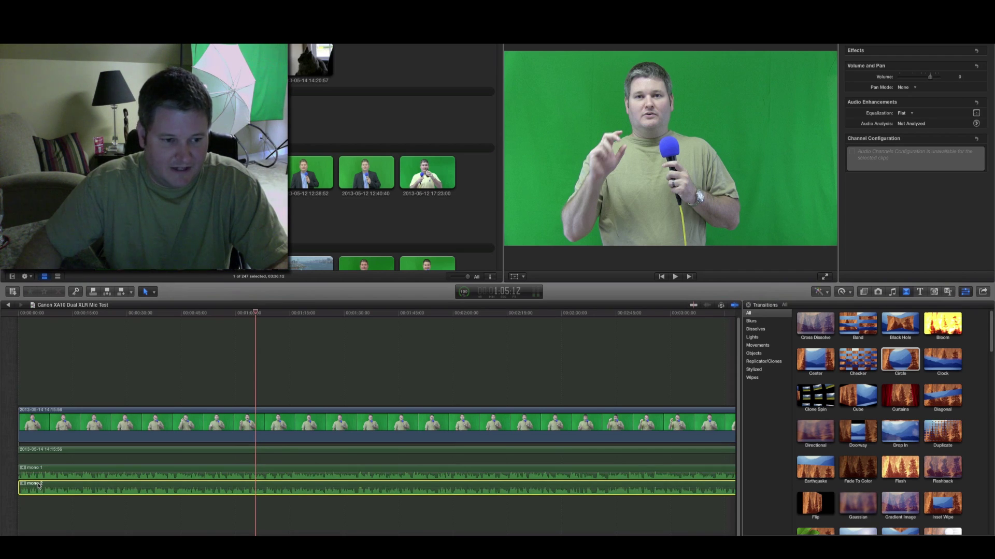
right_click(39, 488)
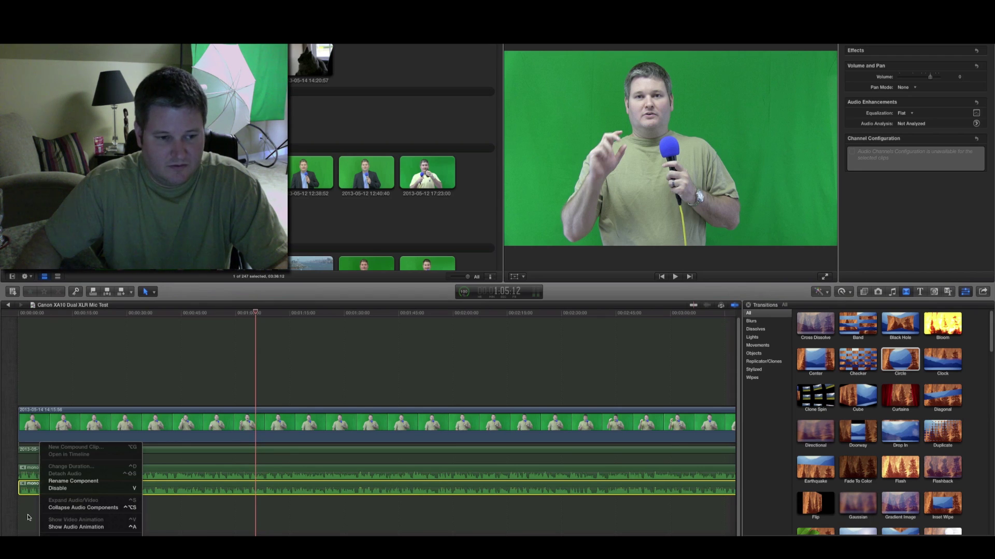
left_click(30, 516)
right_click(56, 488)
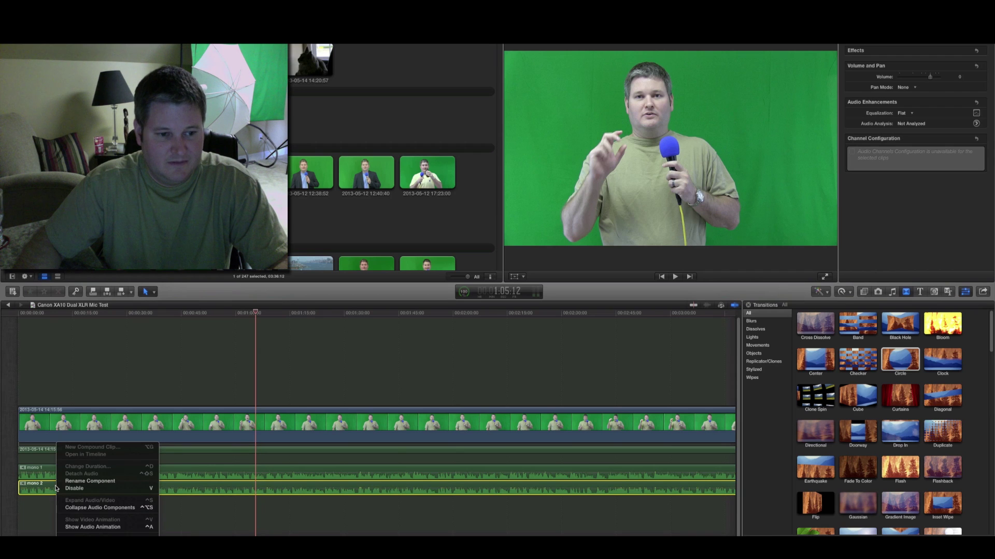
left_click(86, 483)
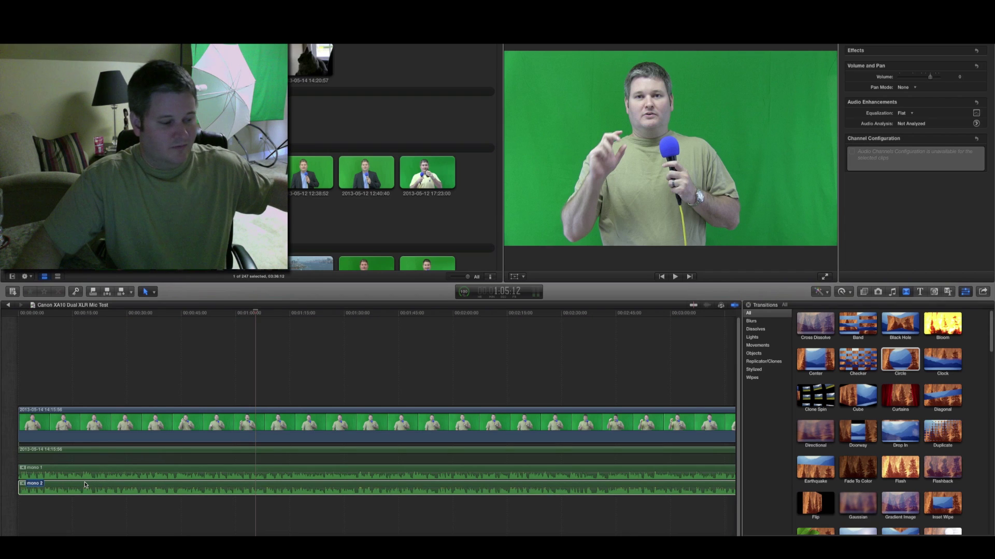
type("Rode")
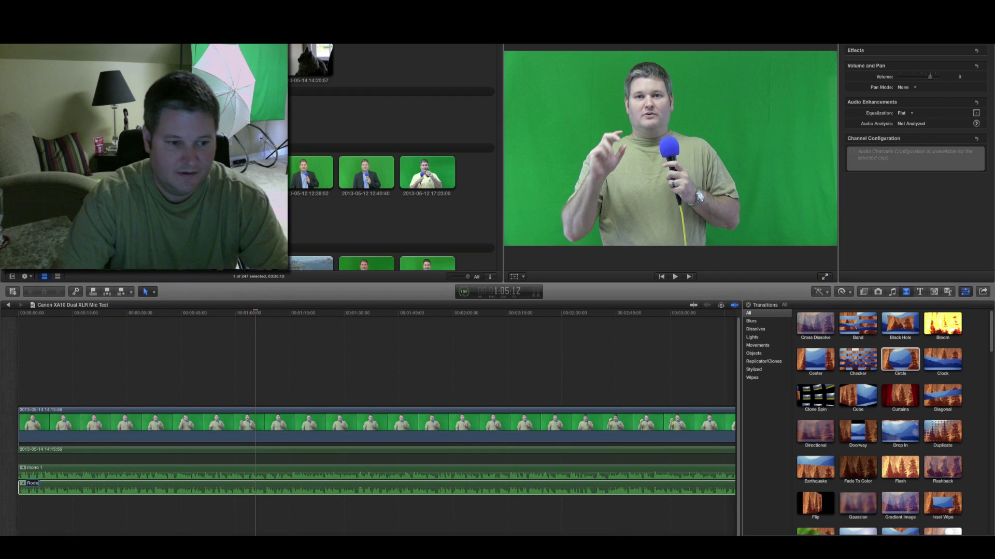
key("Return")
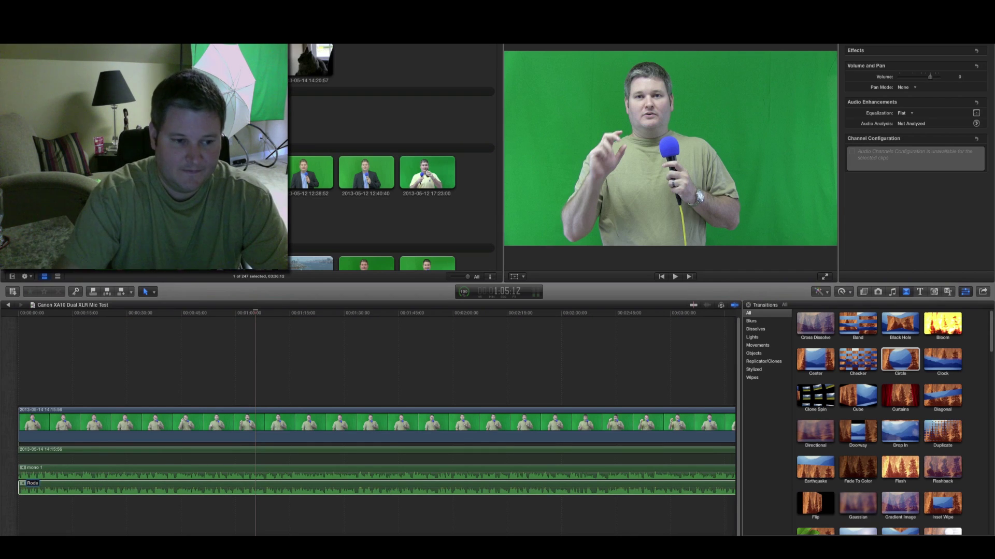
type("VideoMic")
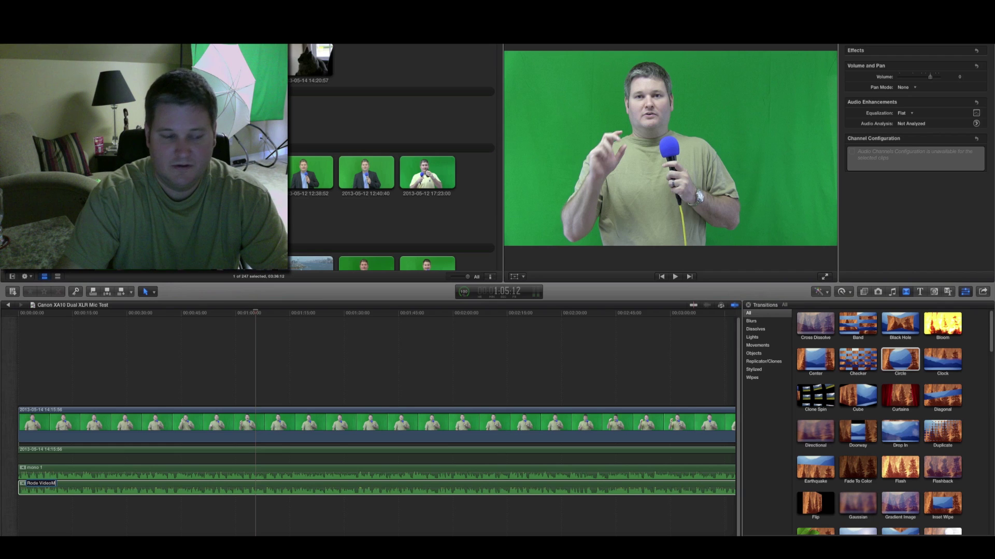
Step: Rename the mono 1 audio component to Shure PG58
left_click(69, 467)
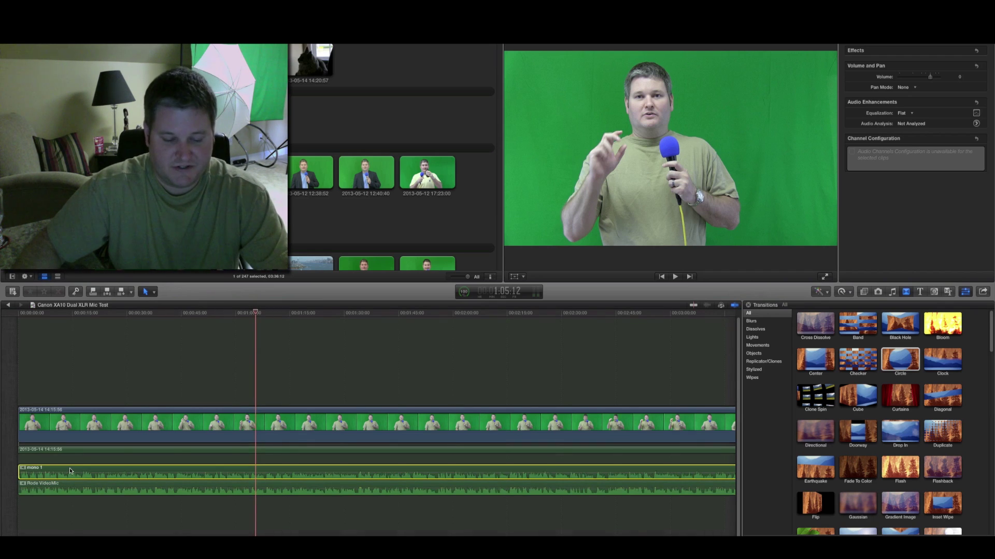
right_click(70, 468)
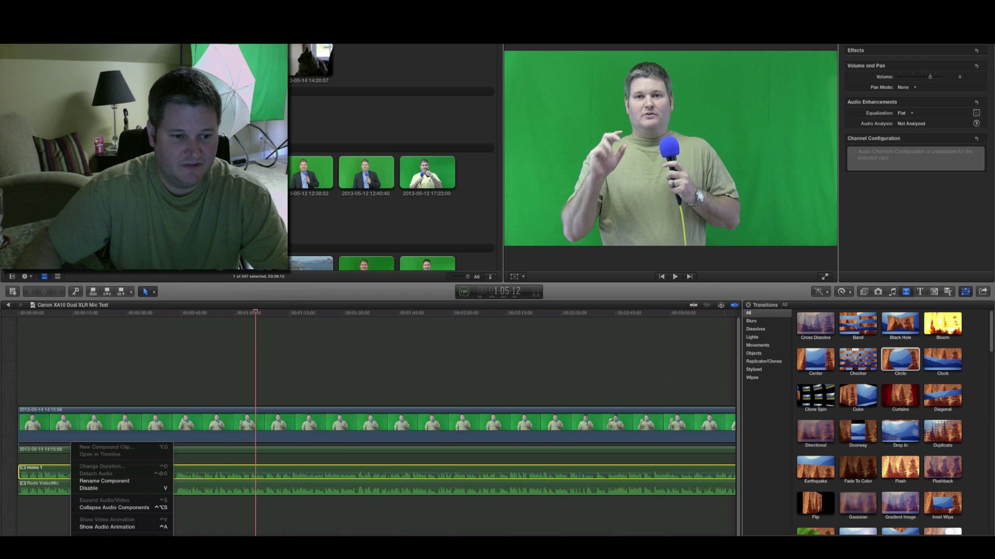
left_click(119, 483)
type("Shur")
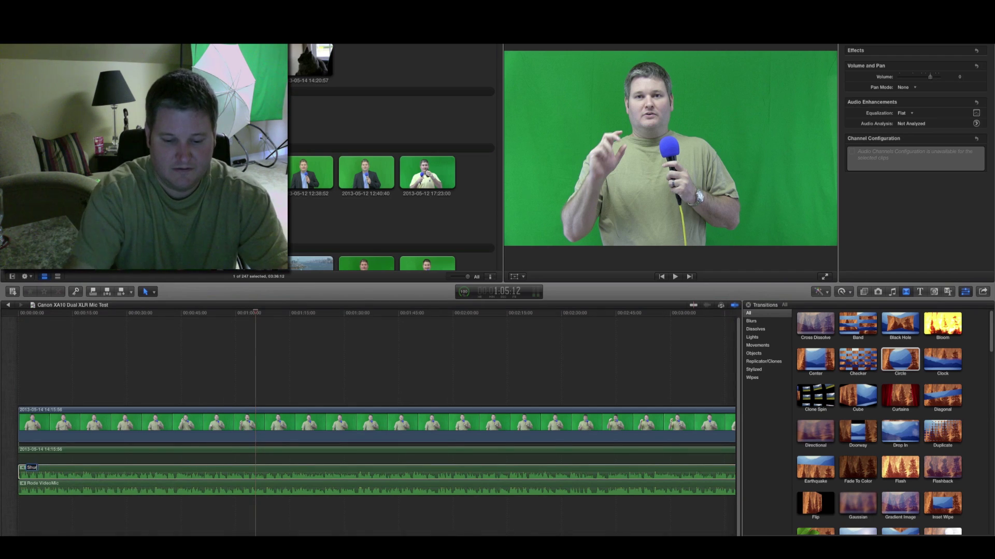
type("e PG5")
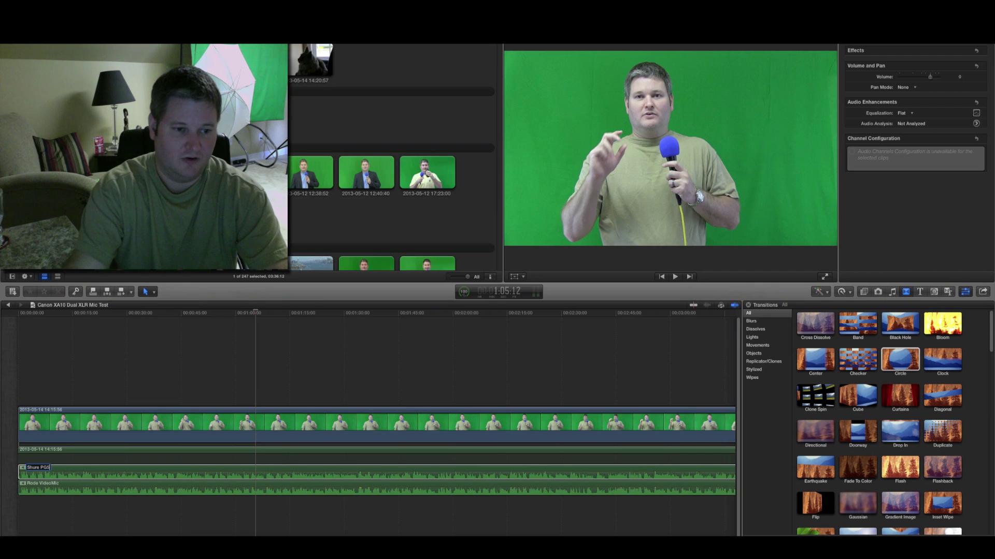
type("8")
key("Return")
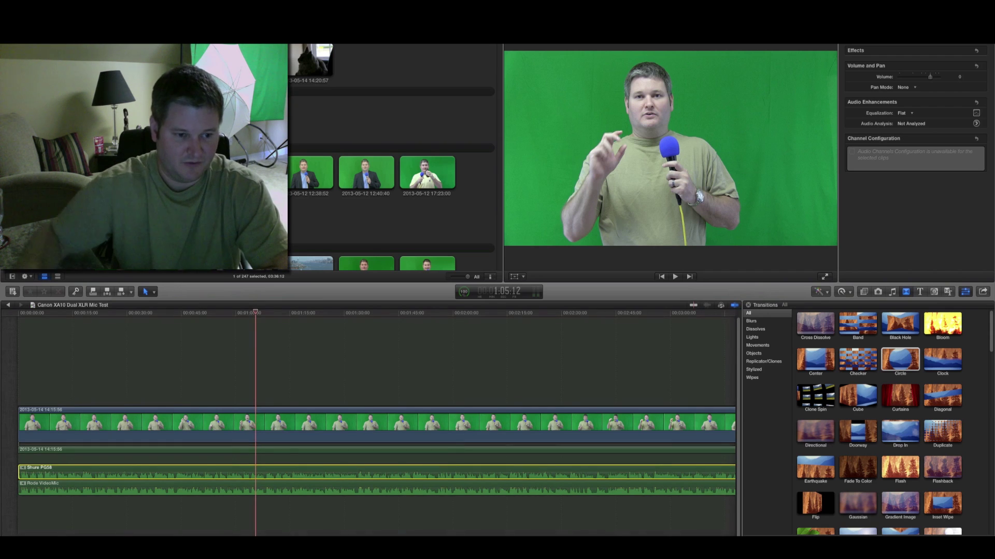
Step: Lower the Shure PG58 channel's volume to about -17 dB, then raise it back to roughly -1 dB
left_click(342, 368)
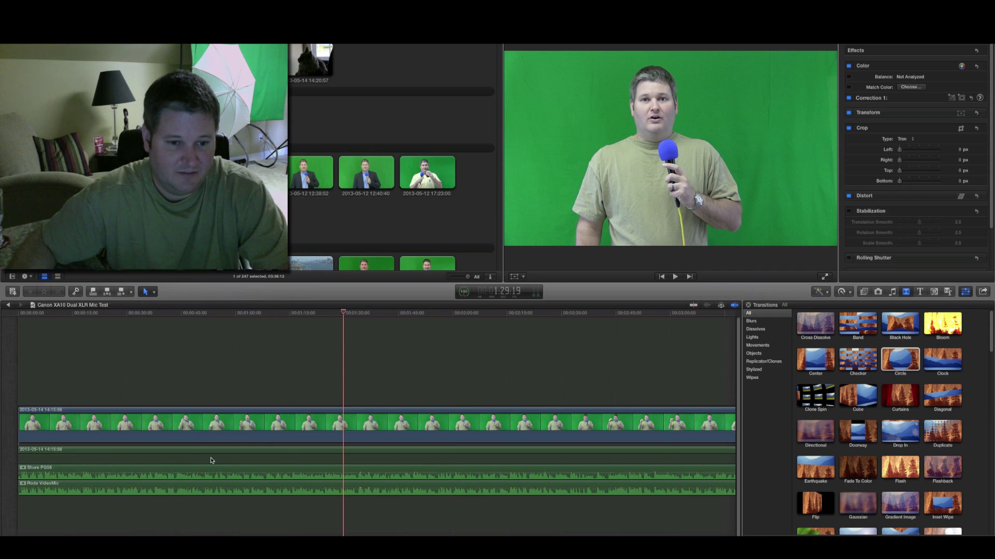
left_click(226, 470)
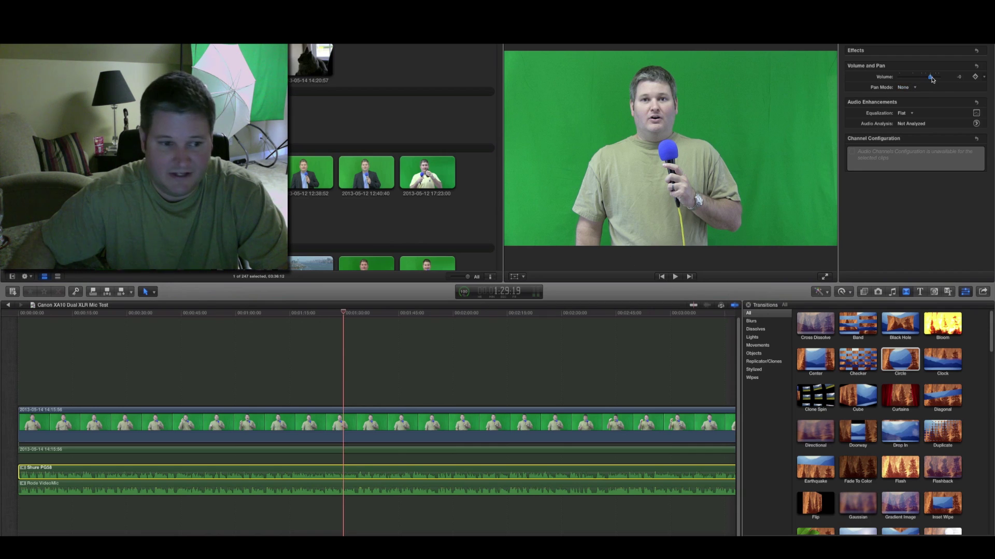
left_click_drag(932, 79, 921, 80)
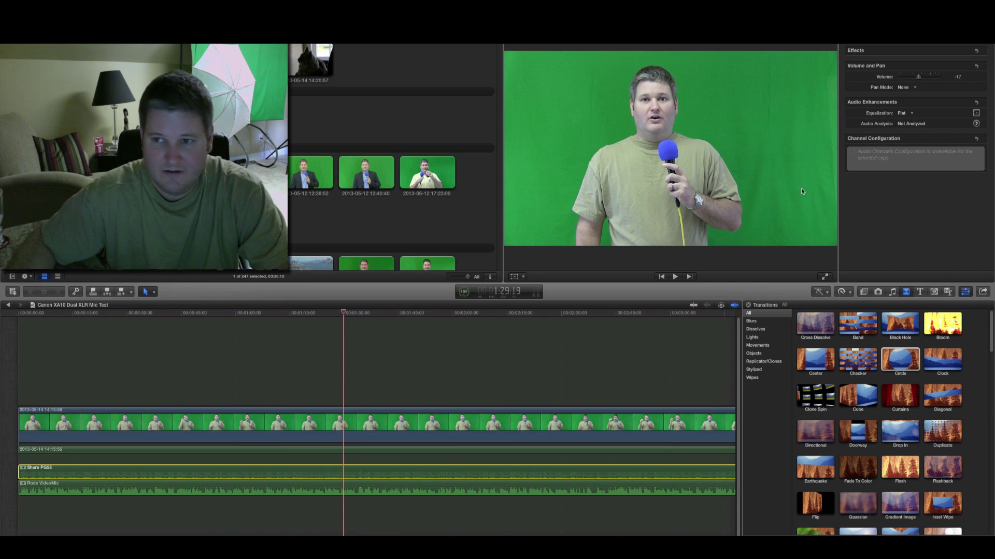
left_click_drag(920, 77, 930, 78)
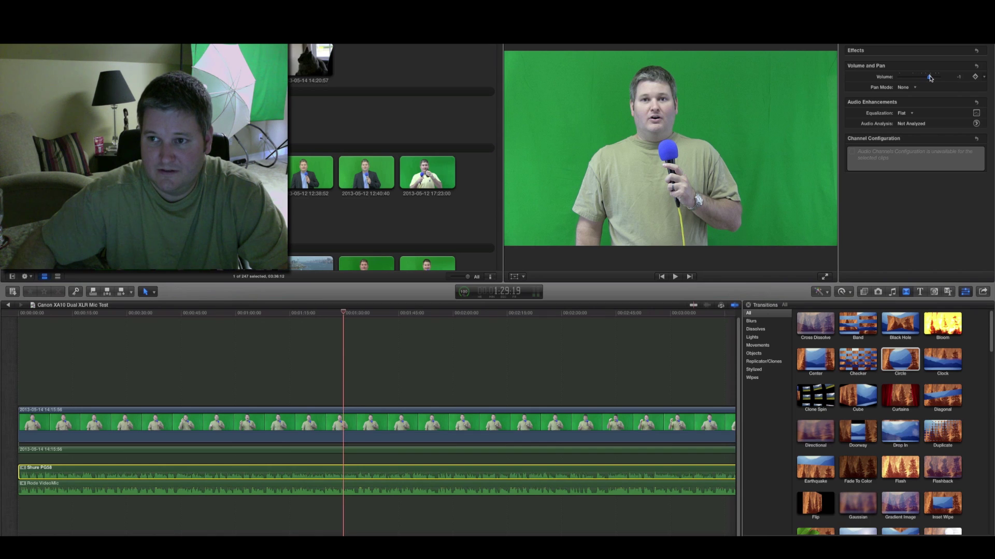
left_click(469, 346)
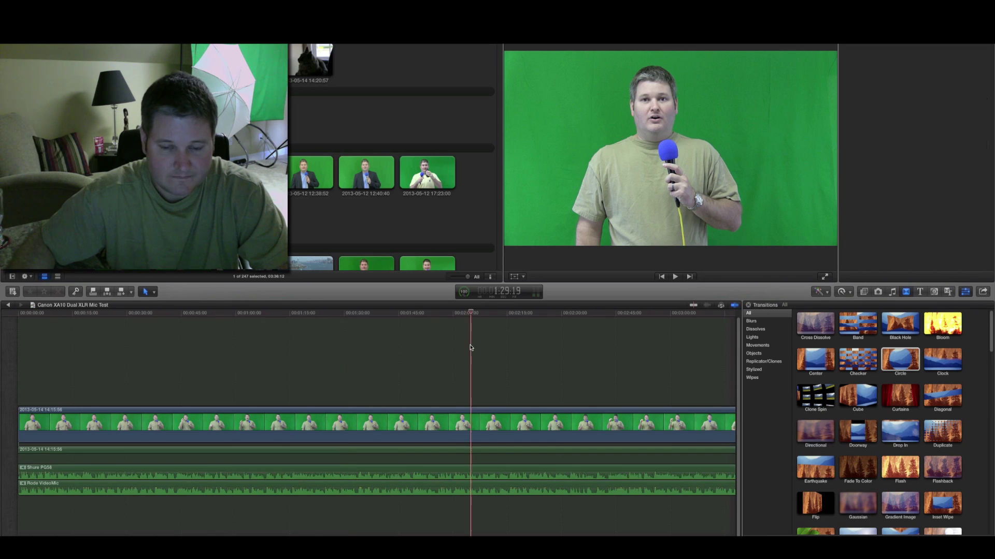
left_click(378, 489)
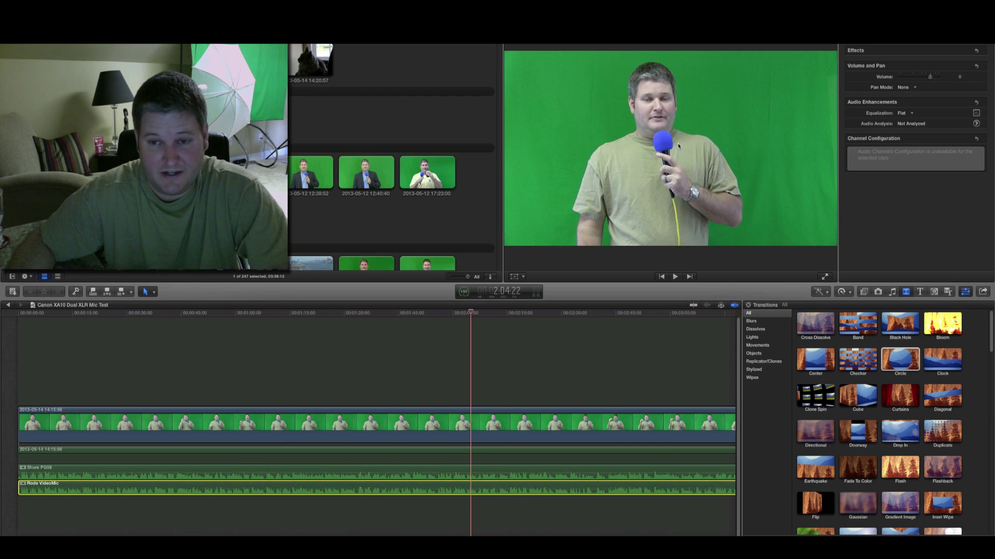
left_click(497, 378)
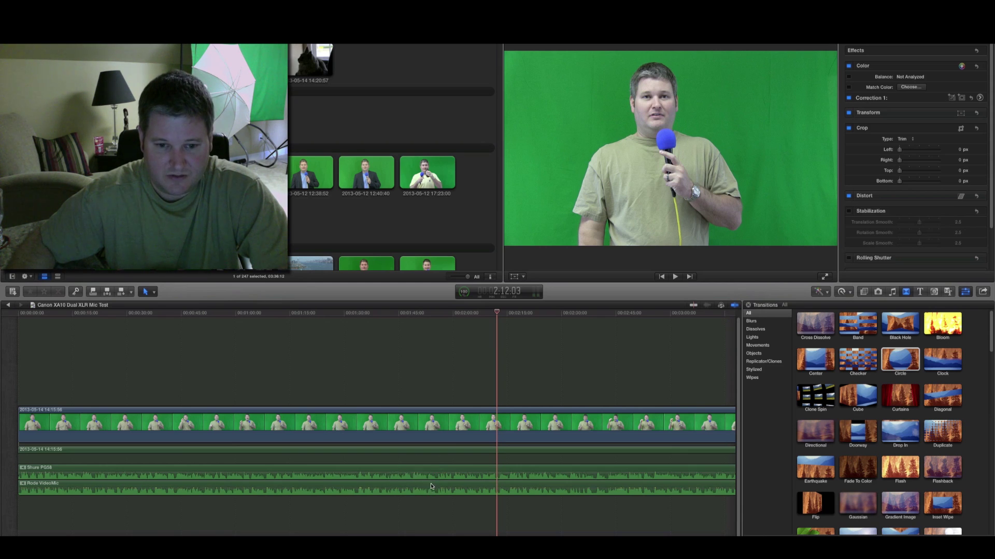
left_click(431, 486)
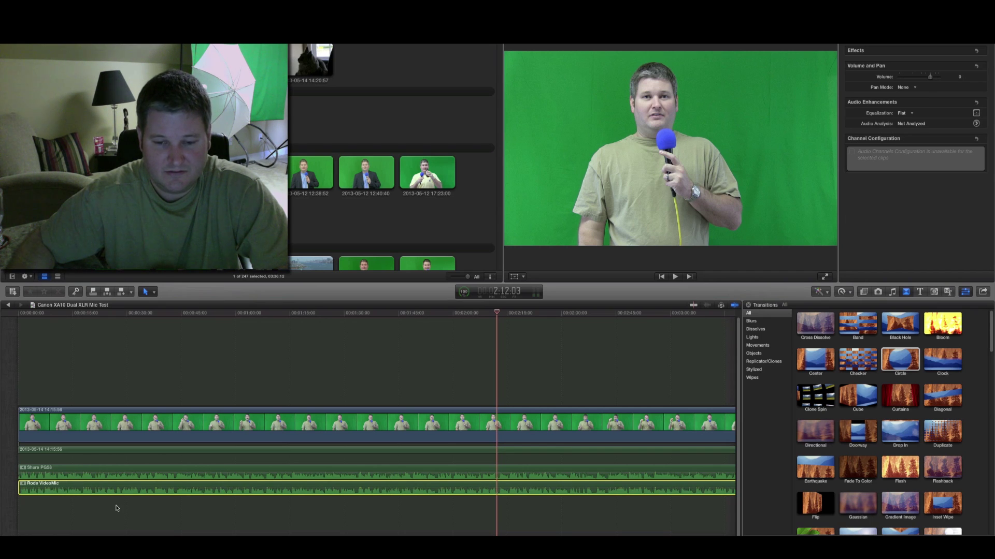
left_click(487, 470)
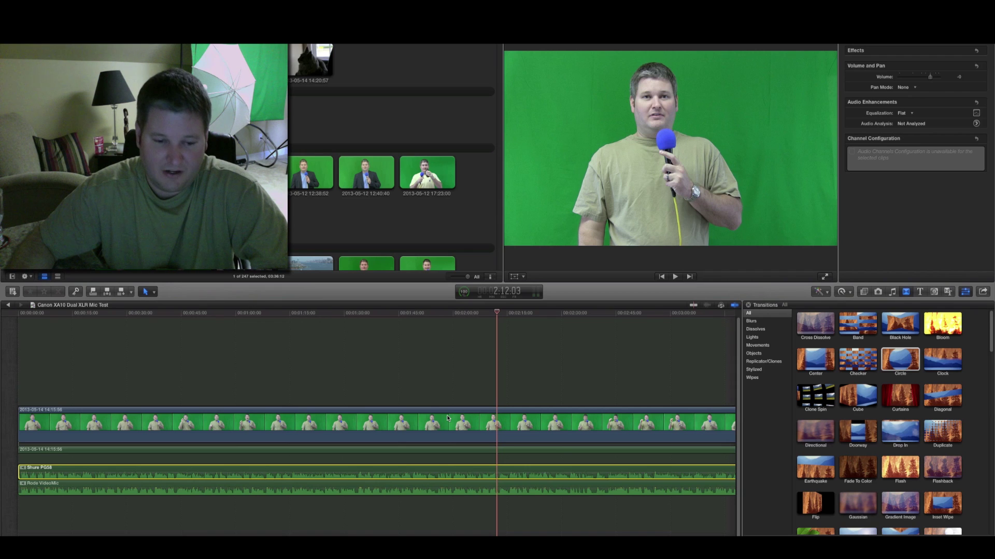
left_click(251, 346)
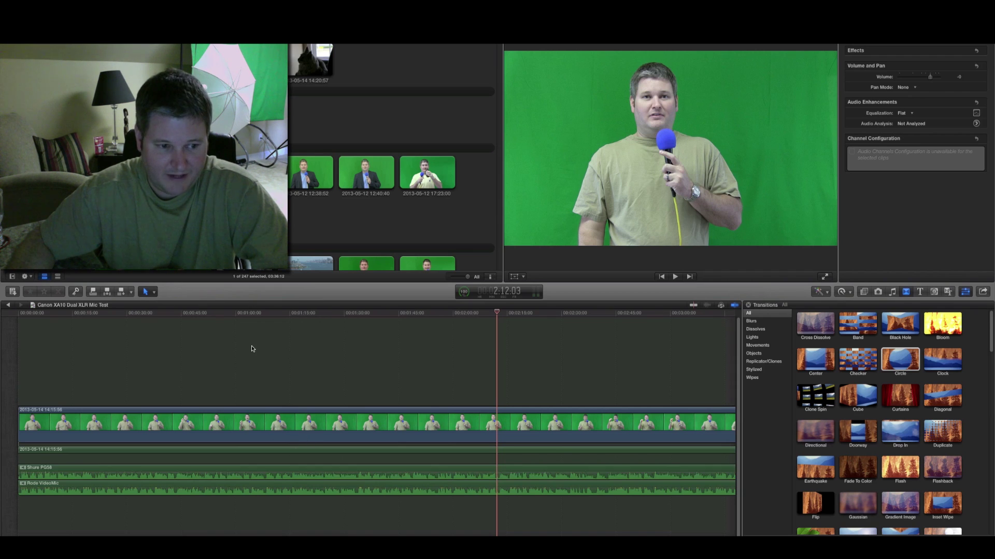
left_click(426, 344)
left_click(501, 371)
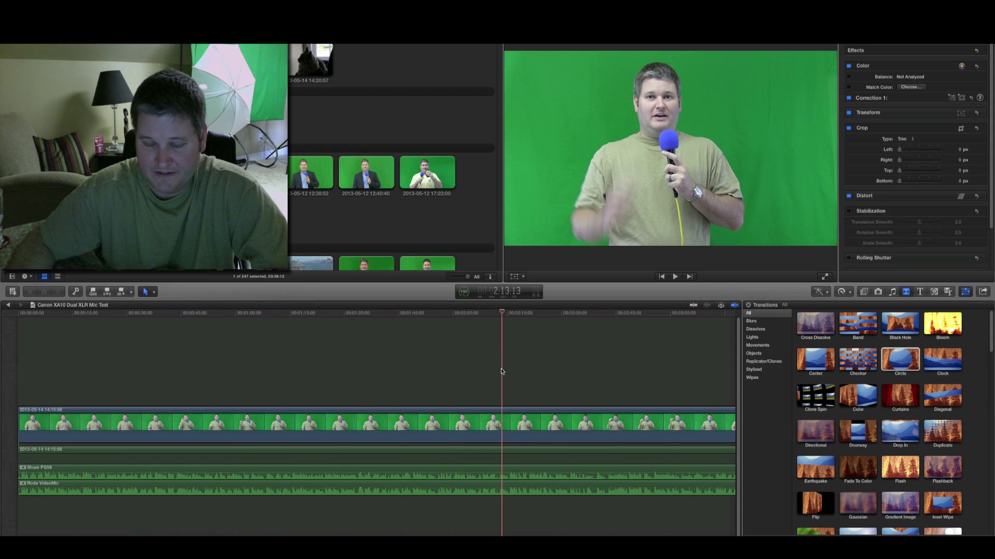